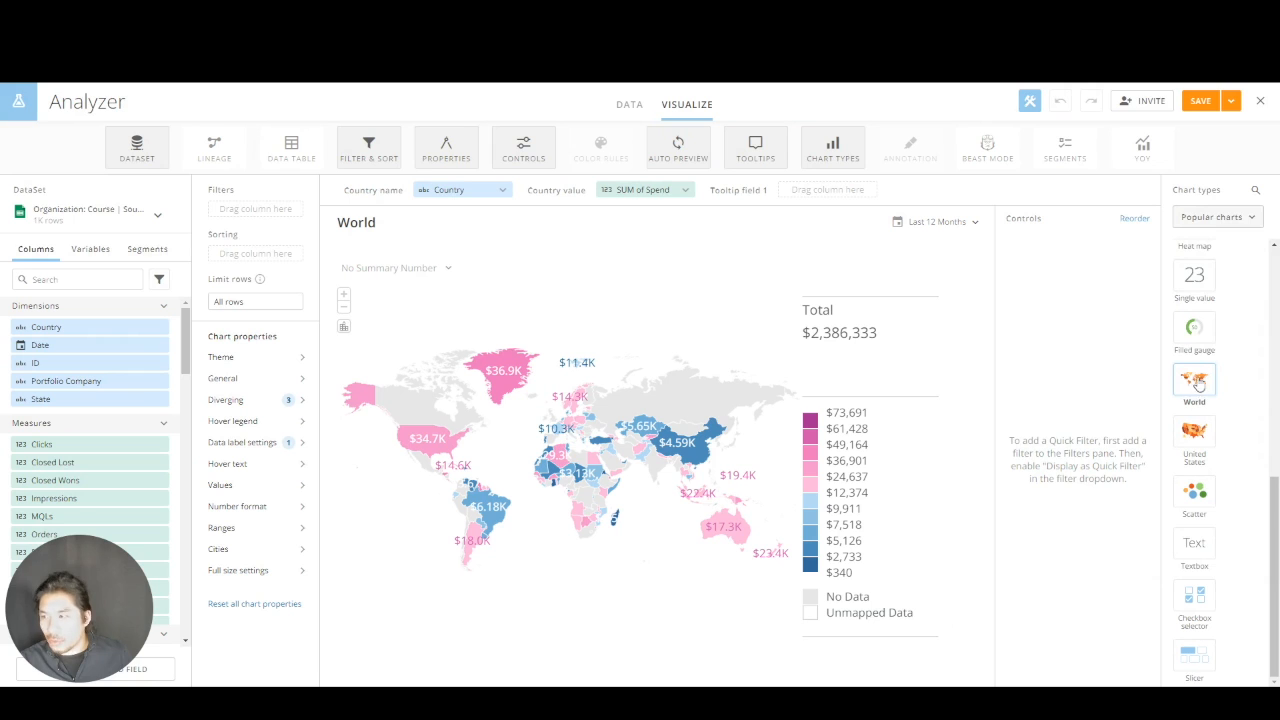
Show the Maps category of chart types and look through the available country and region maps
click(1225, 215)
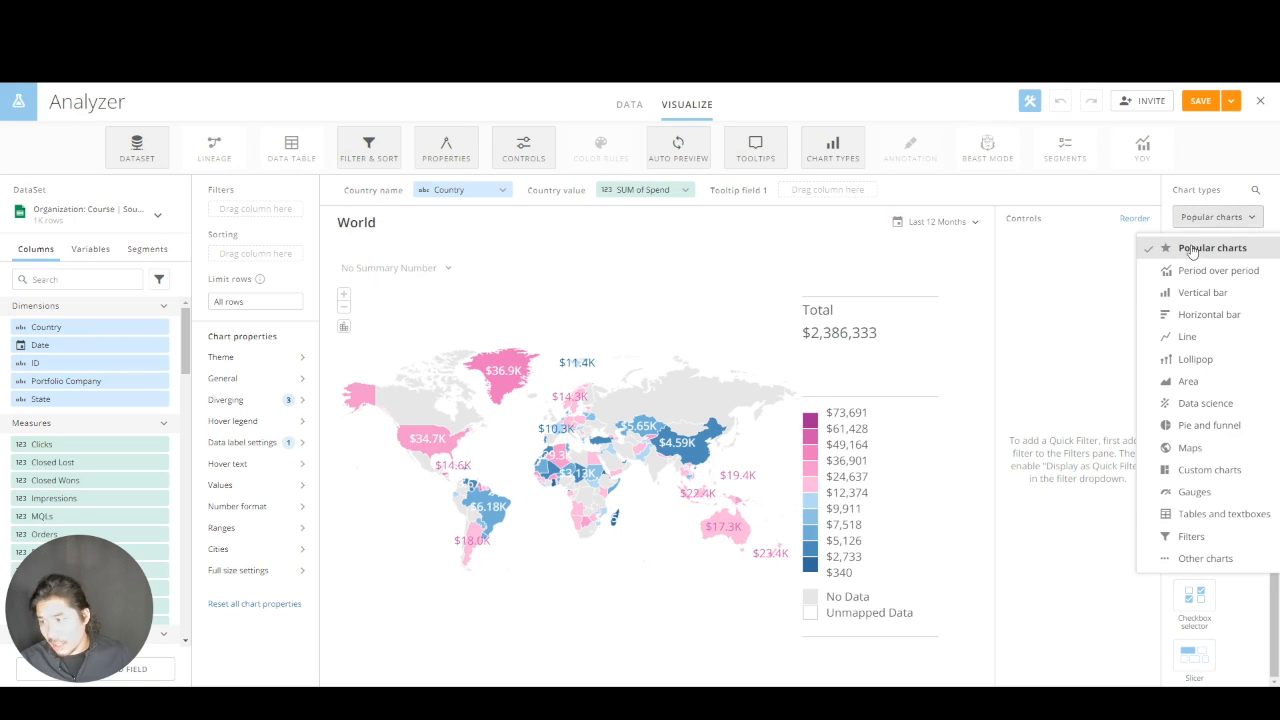
click(1180, 450)
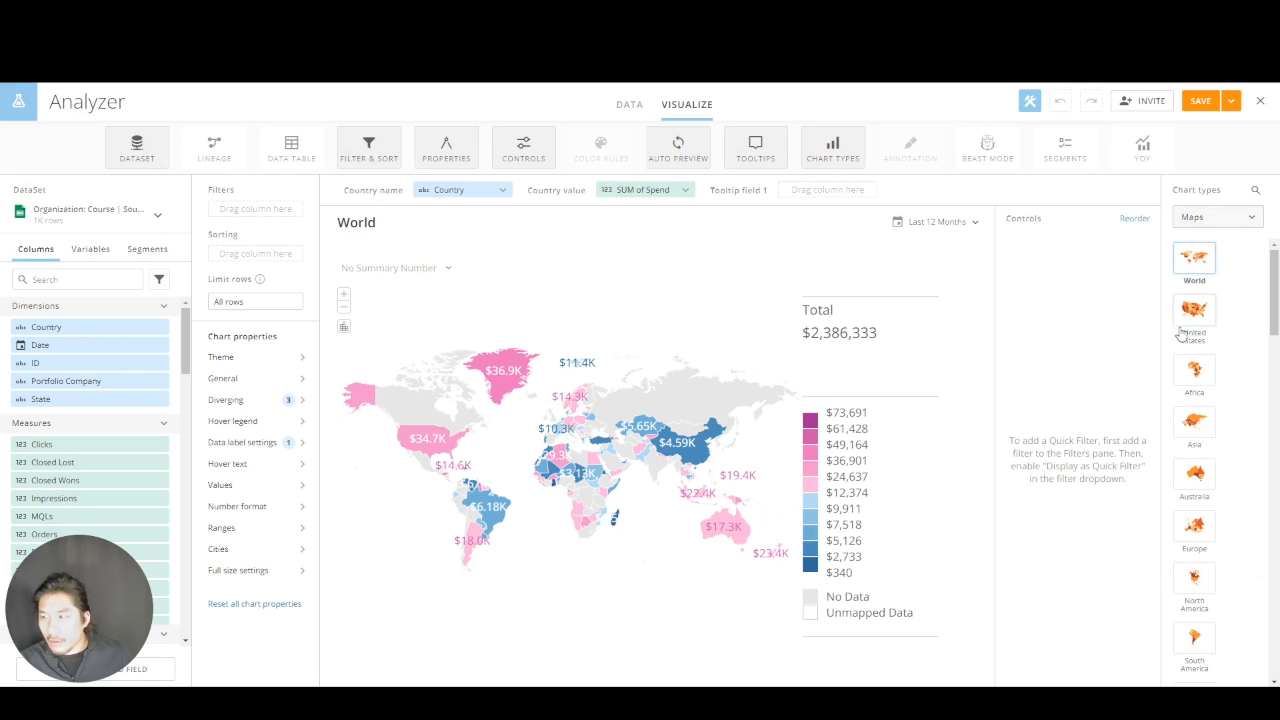
scroll(1190, 510, down, 8)
scroll(1217, 606, down, 5)
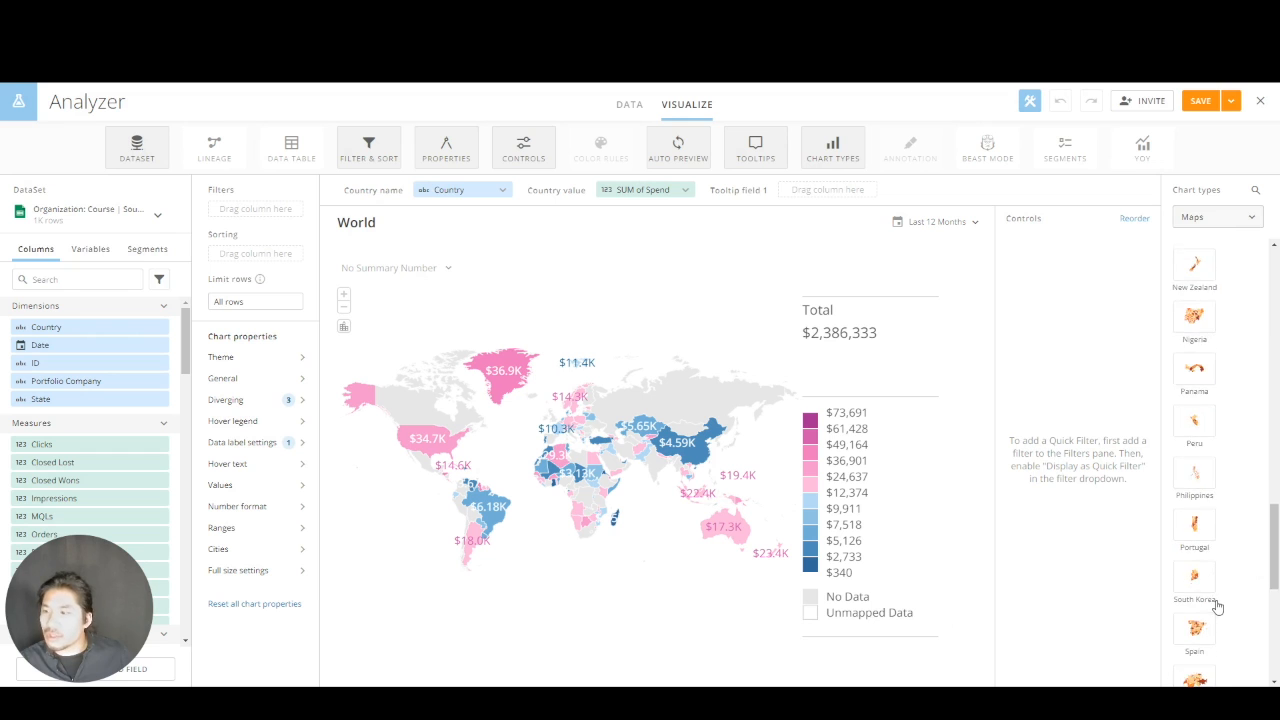
scroll(1216, 440, up, 5)
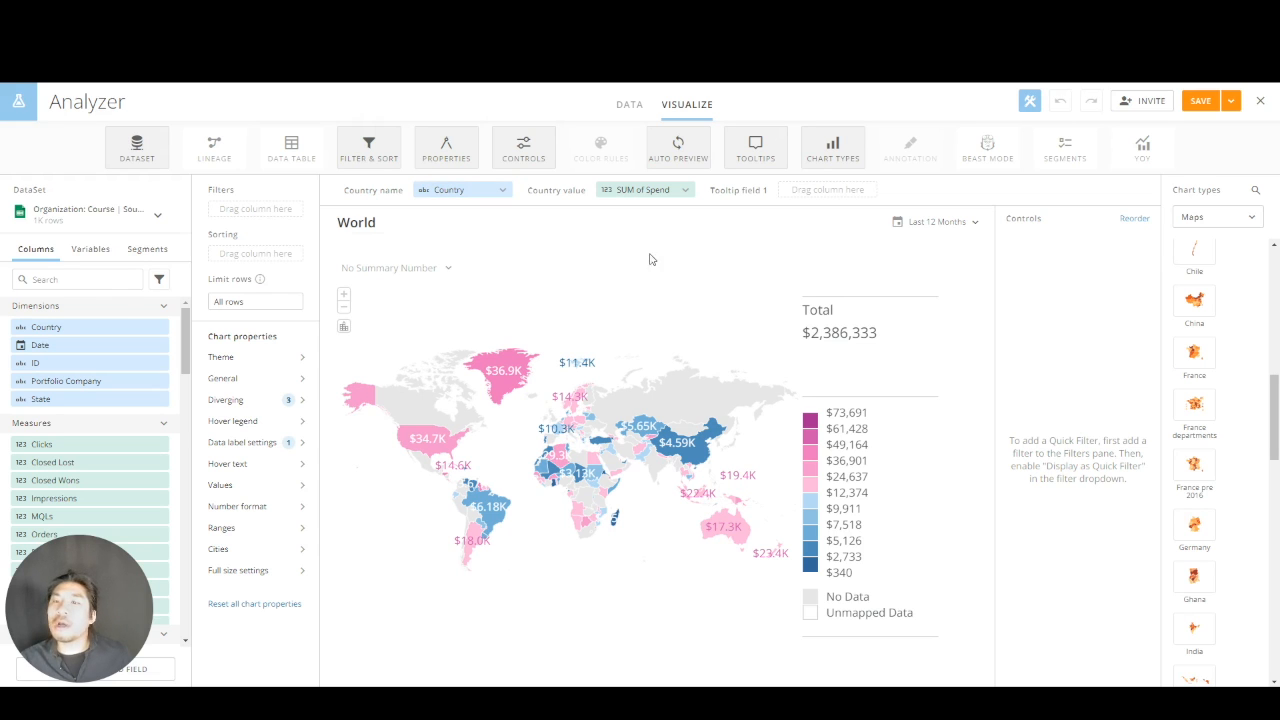
Set the world map's color theme to the five-shade green palette and turn off diverging colors
click(247, 361)
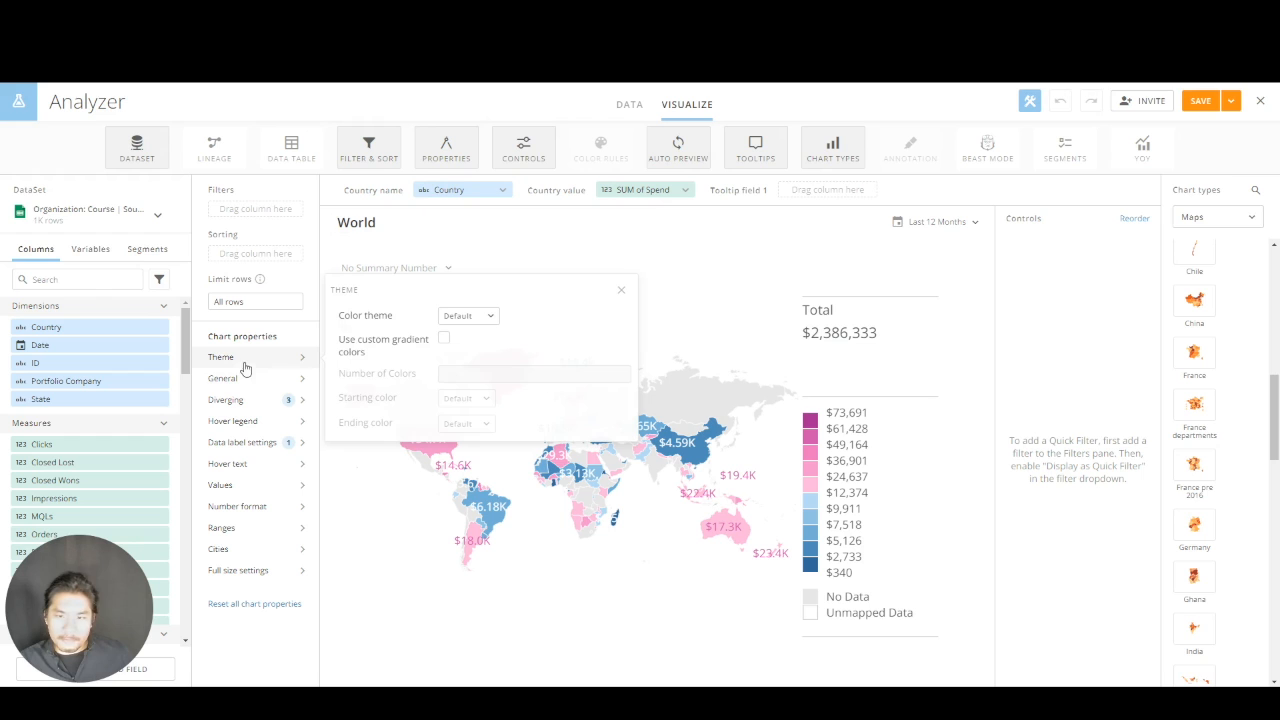
click(449, 317)
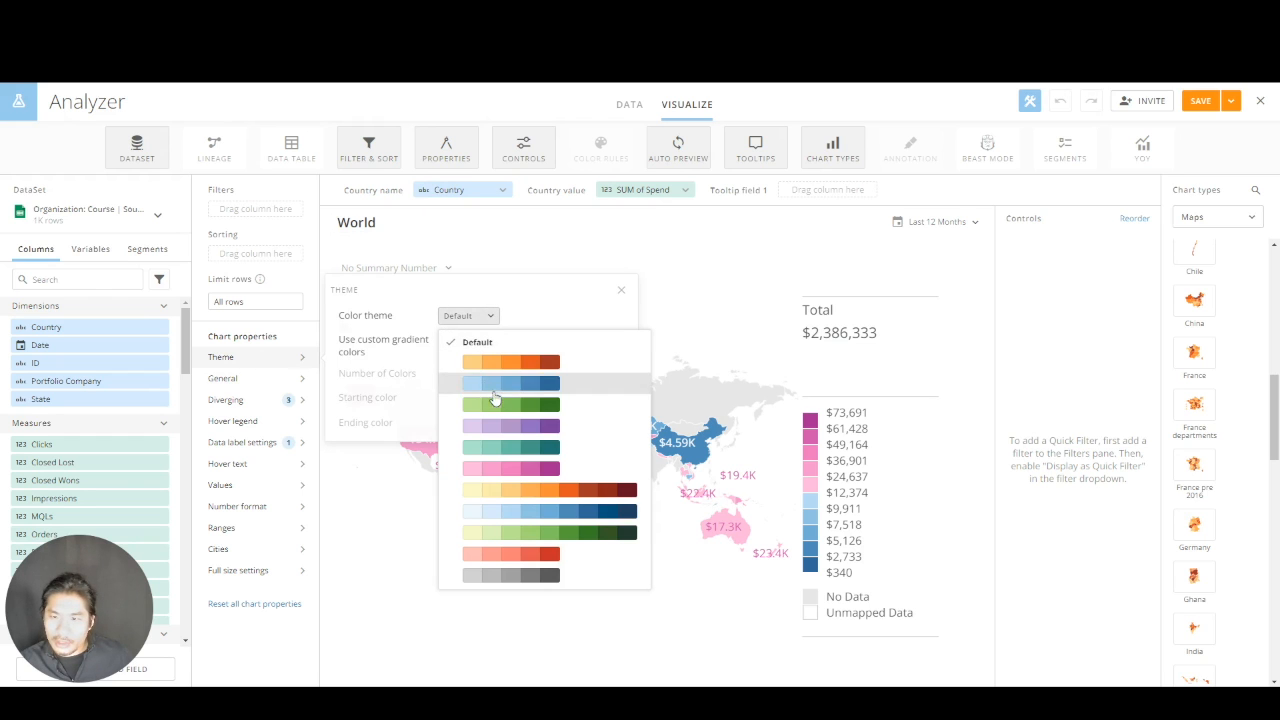
click(500, 406)
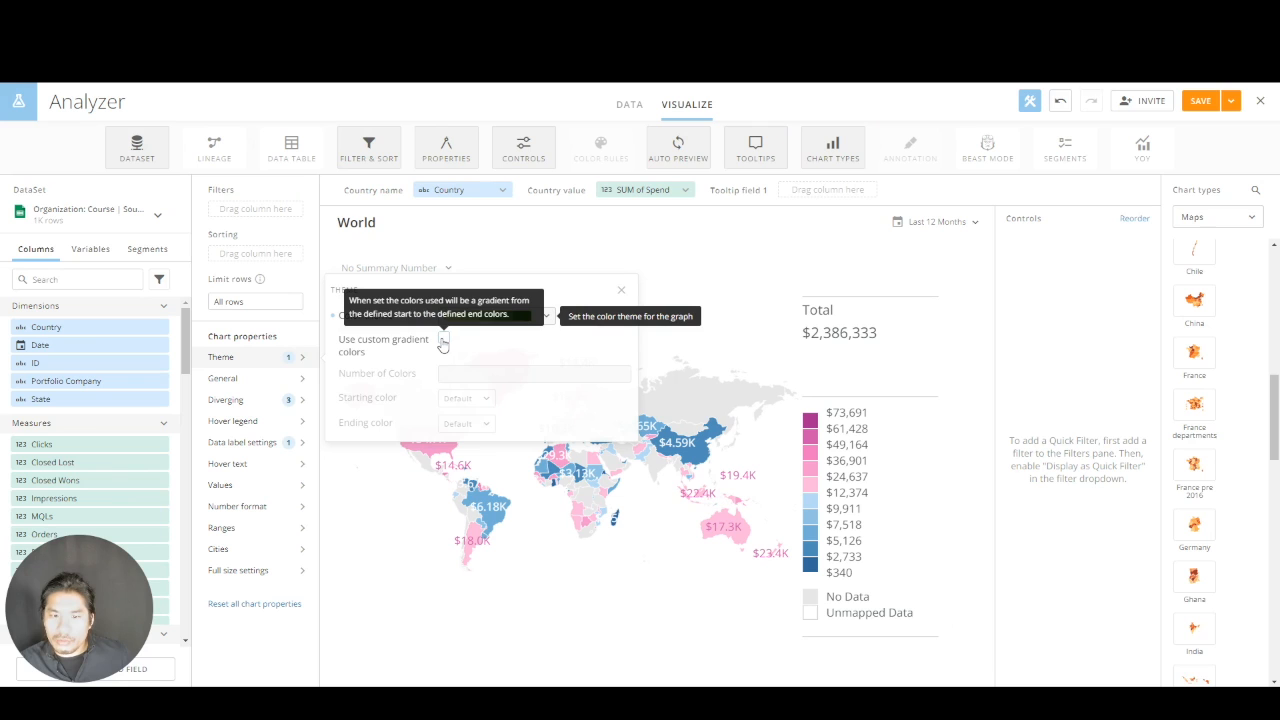
click(304, 403)
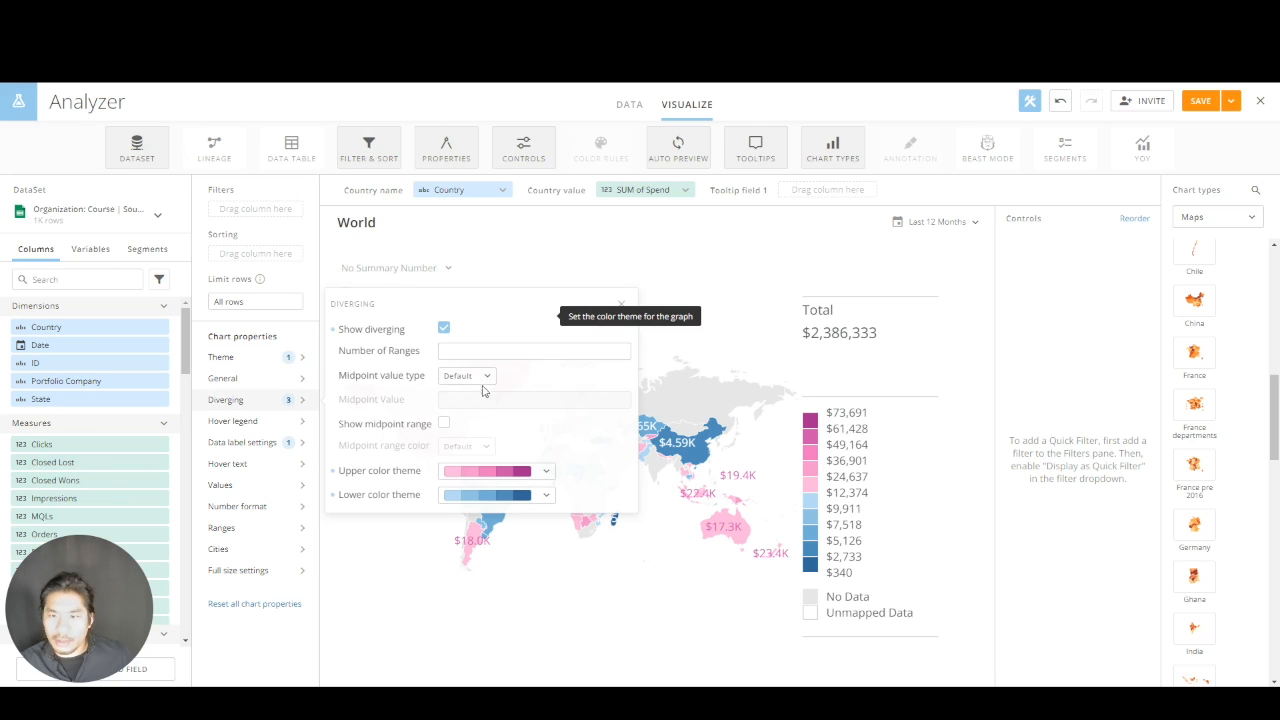
click(444, 330)
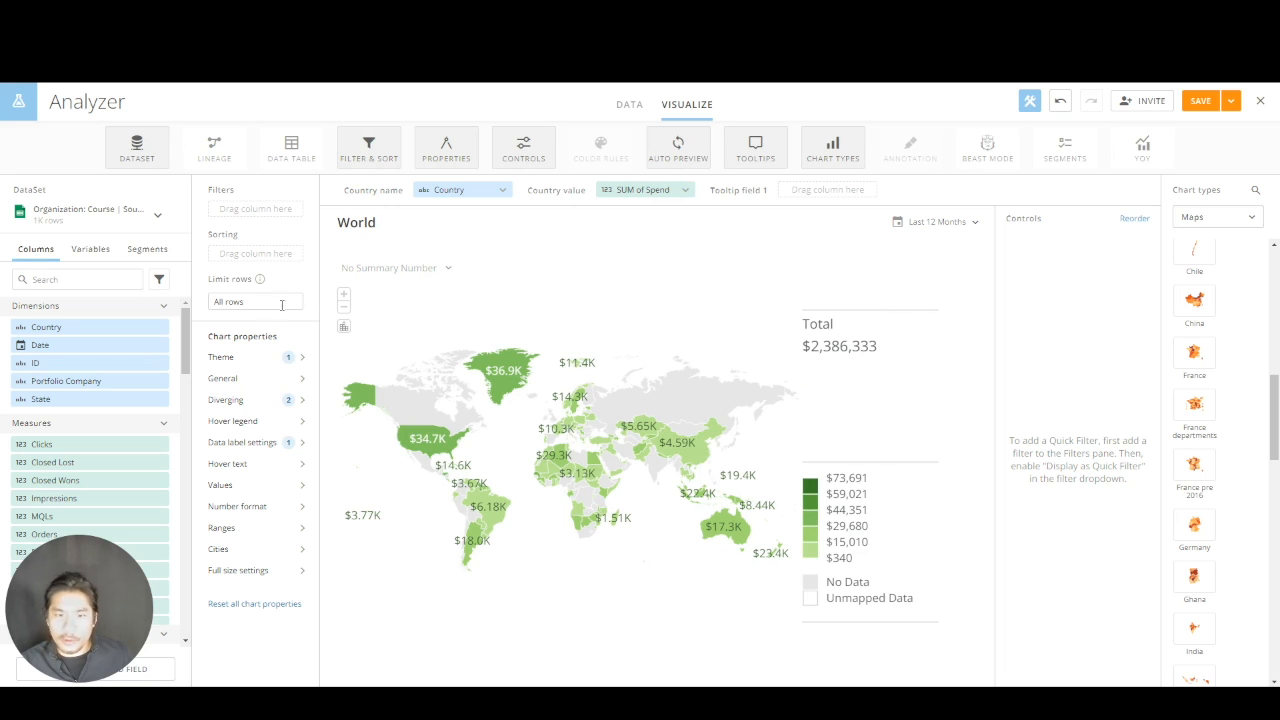
Try the balanced distribution option in the map's general properties
click(248, 388)
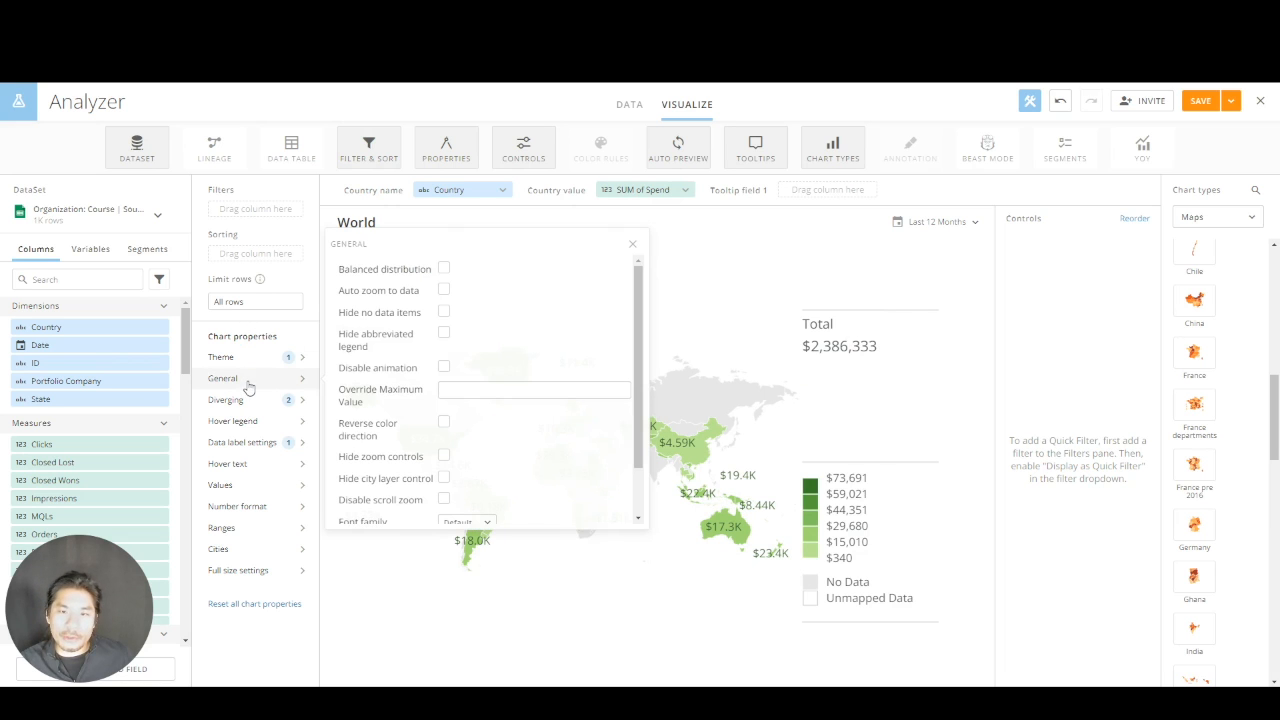
click(445, 270)
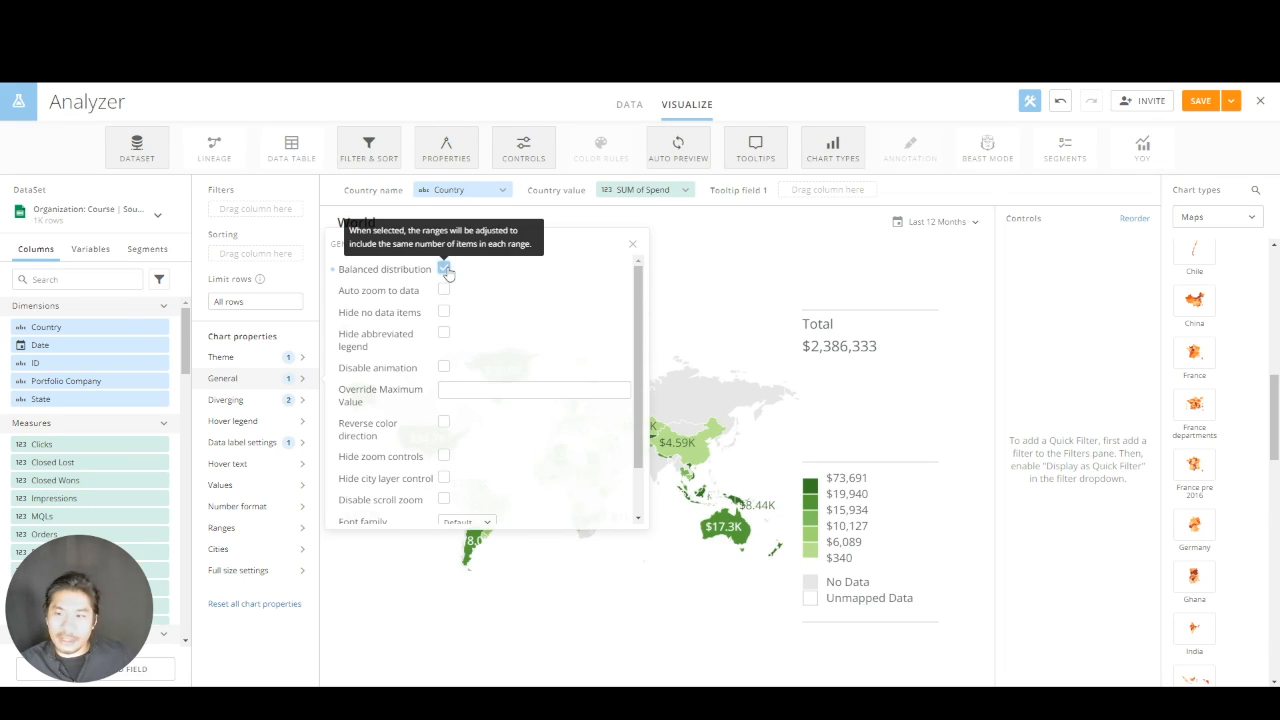
click(445, 270)
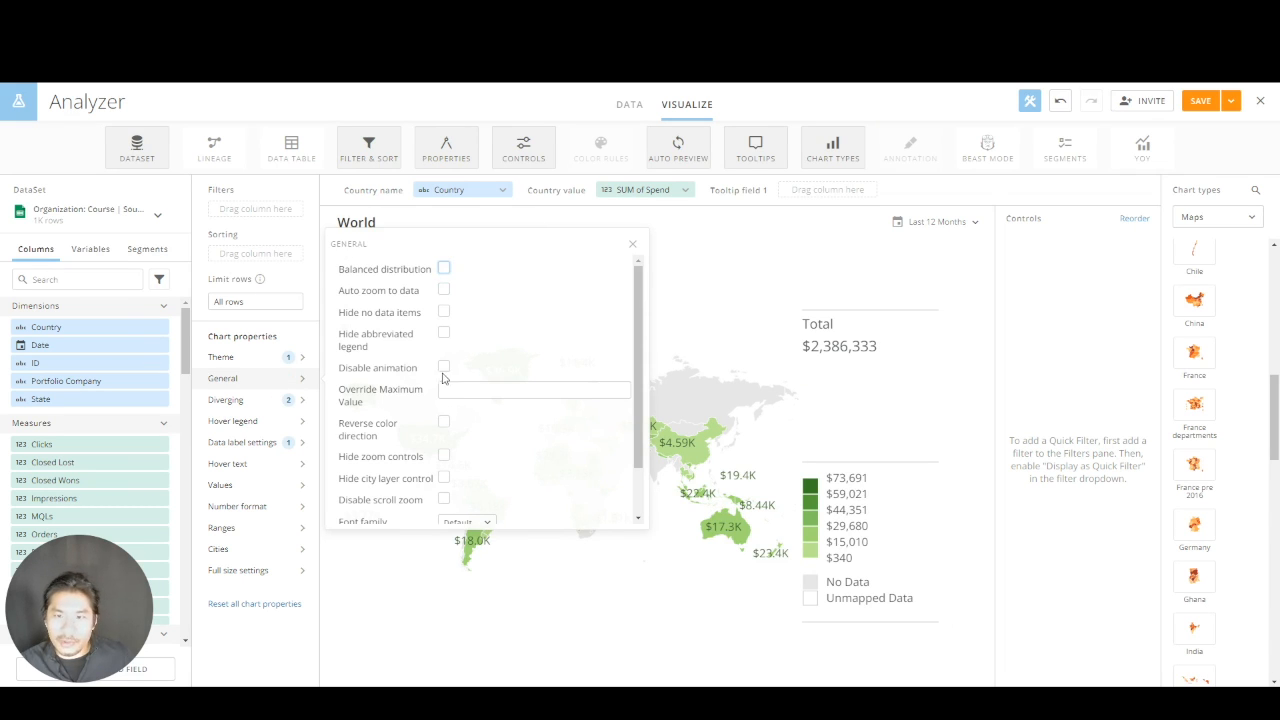
click(752, 264)
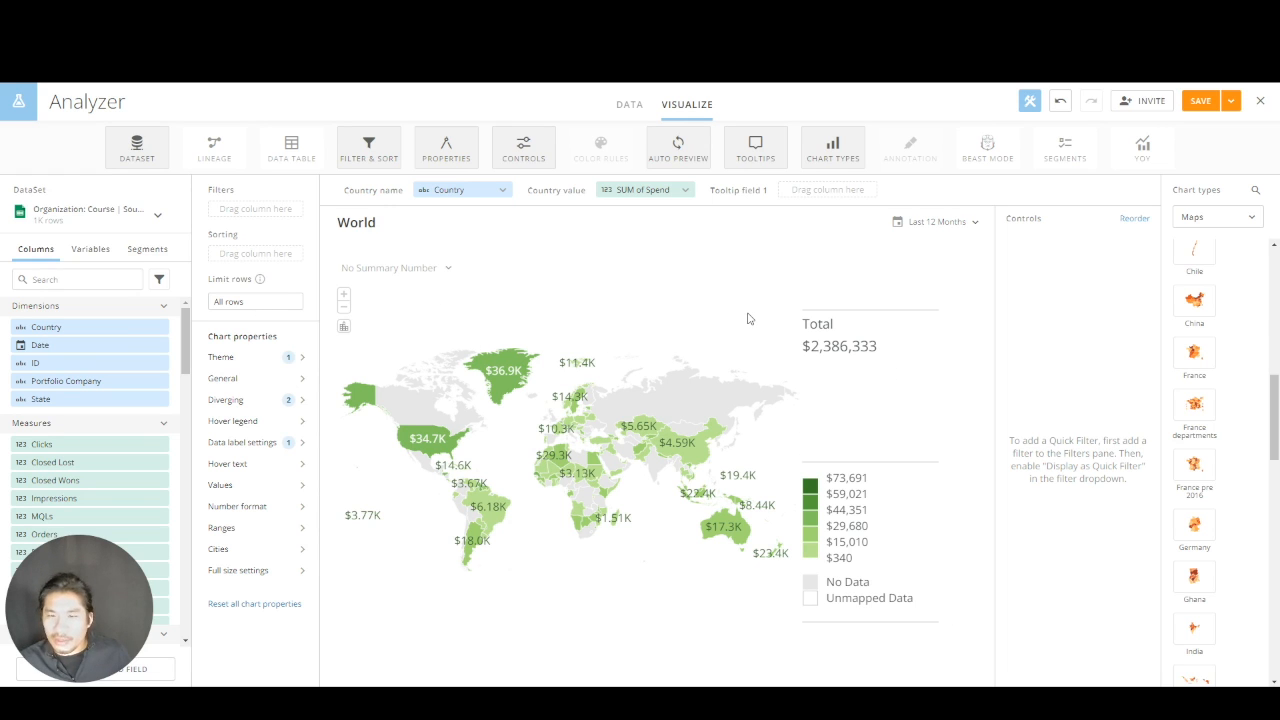
Turn on diverging colors for the world map and set the midpoint value type to Median
click(268, 400)
click(443, 330)
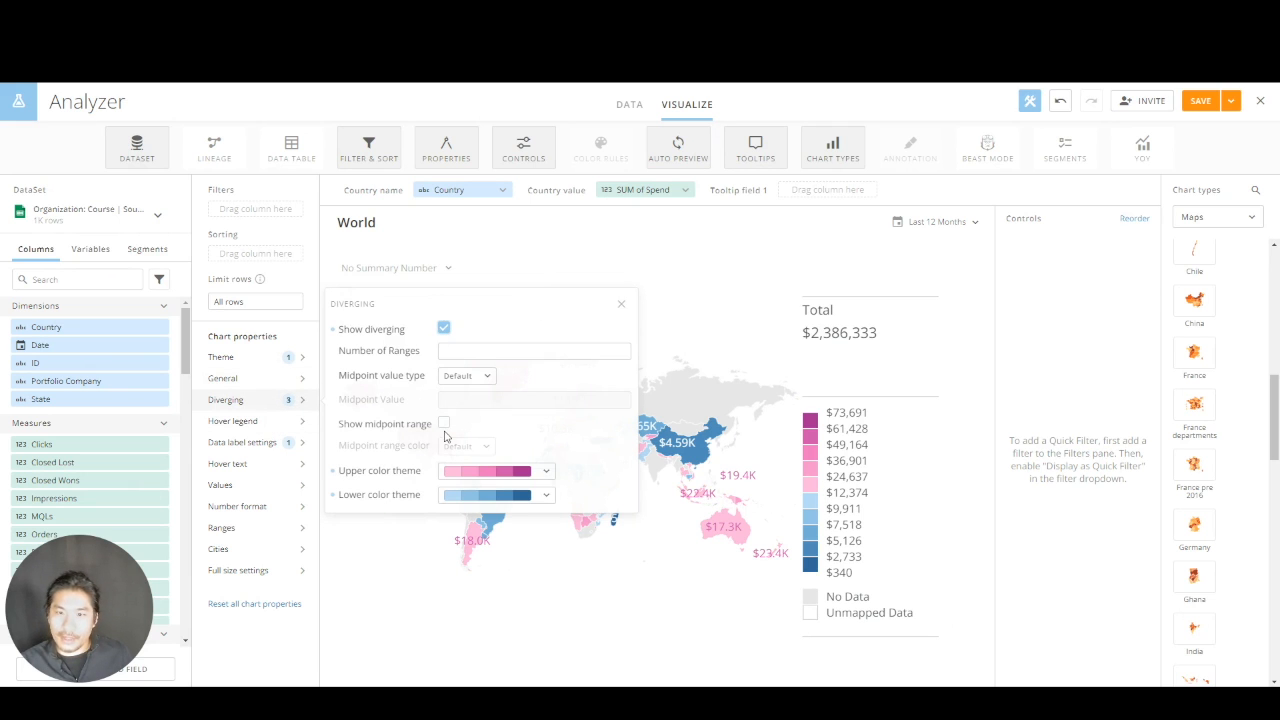
click(460, 375)
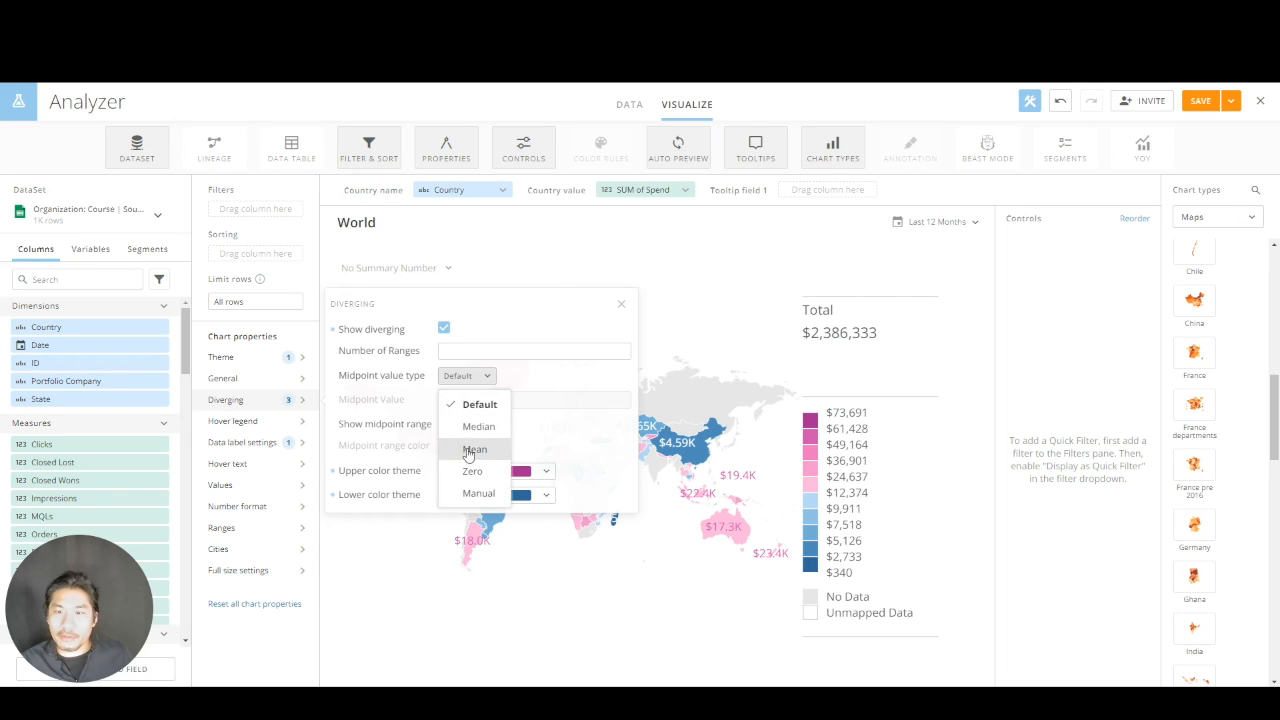
click(474, 427)
Show the midpoint range on the map and give it a light yellow color
click(443, 423)
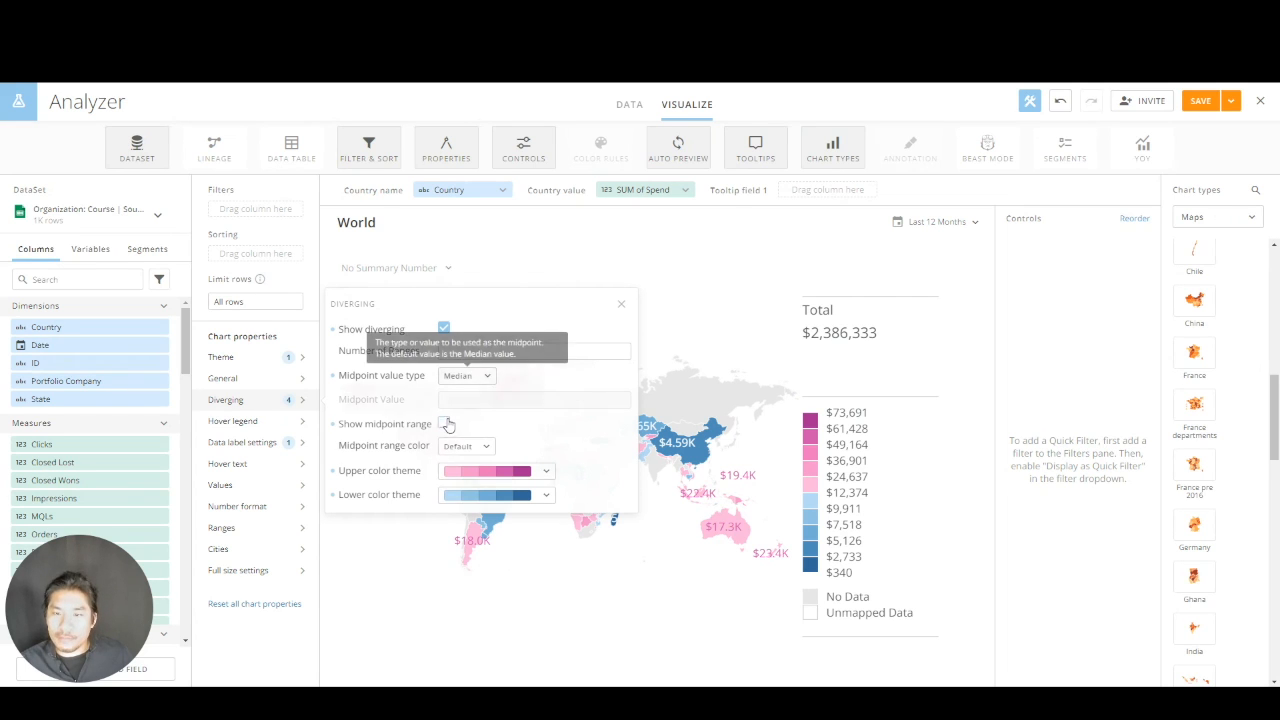
click(449, 444)
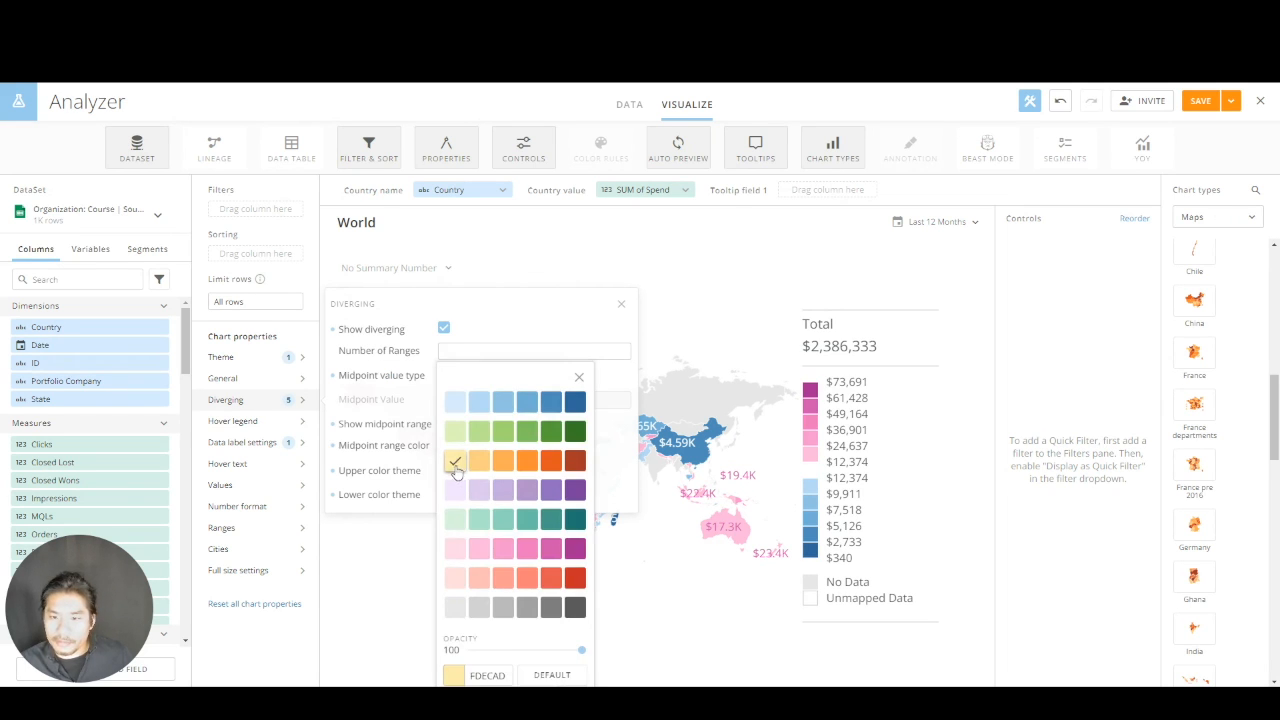
click(455, 460)
click(614, 436)
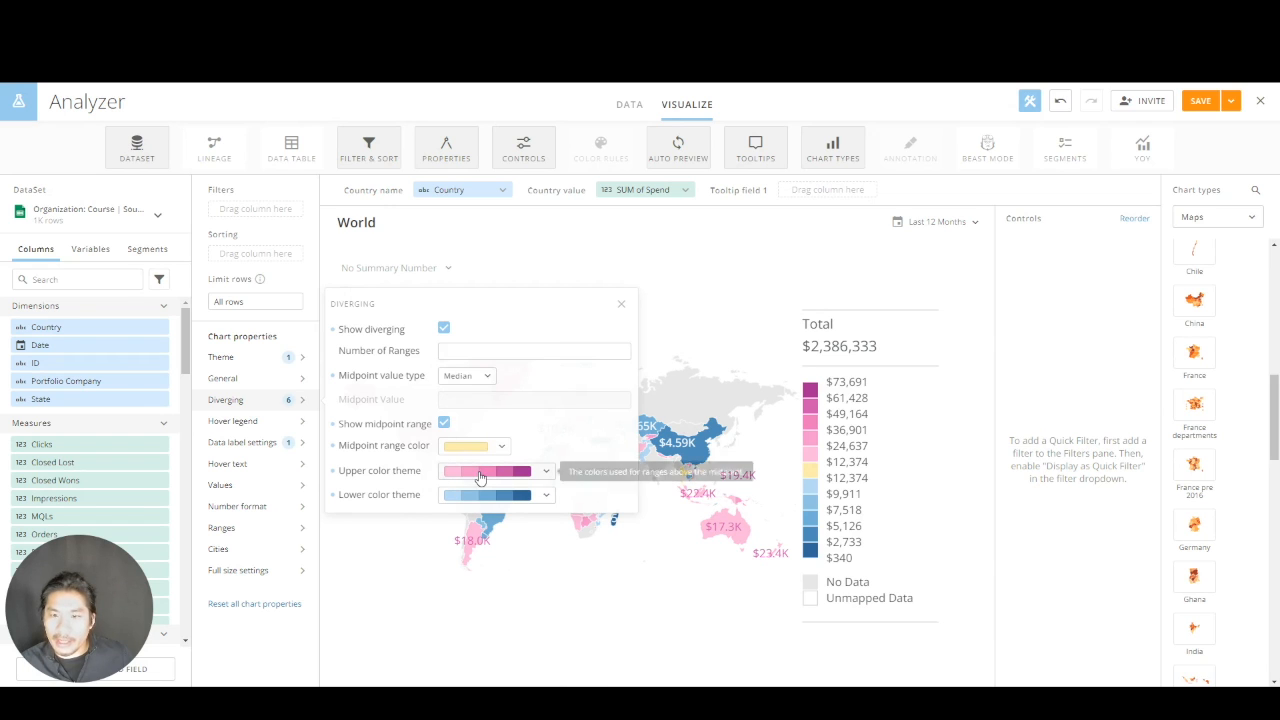
Set the upper diverging color theme to the five-shade green palette and the lower one to the five-shade red palette
click(480, 477)
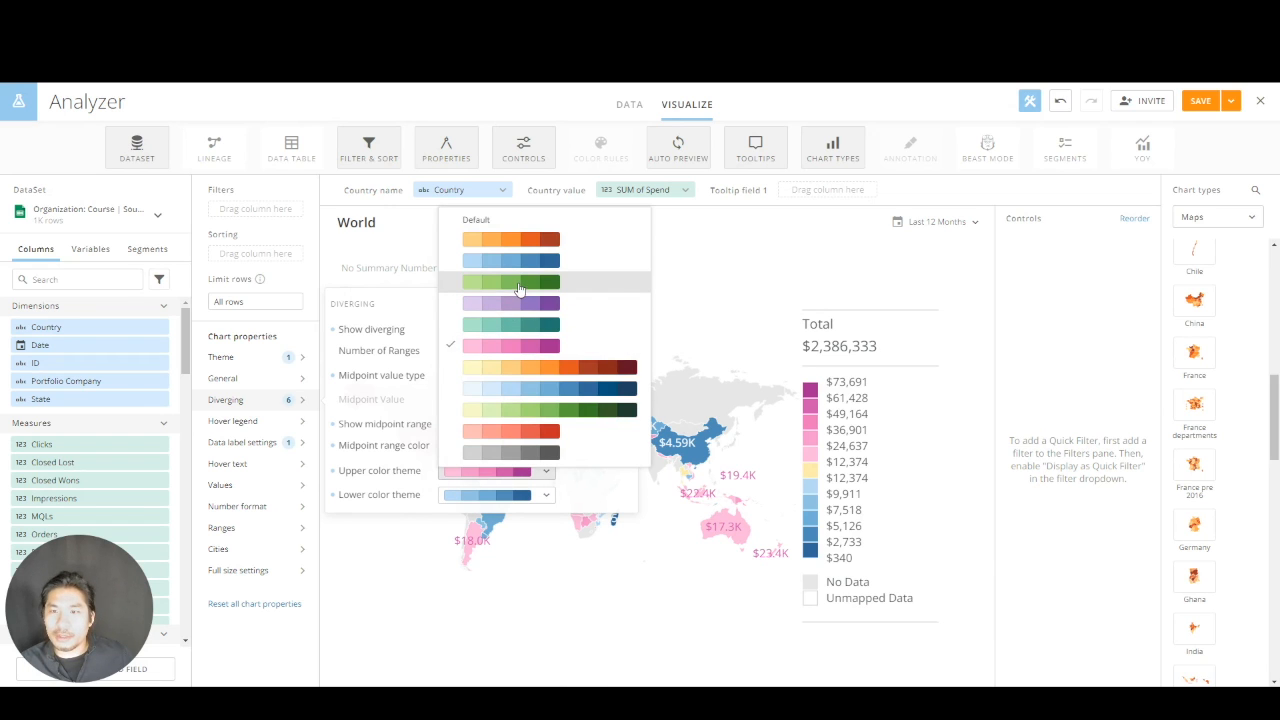
click(519, 289)
click(488, 496)
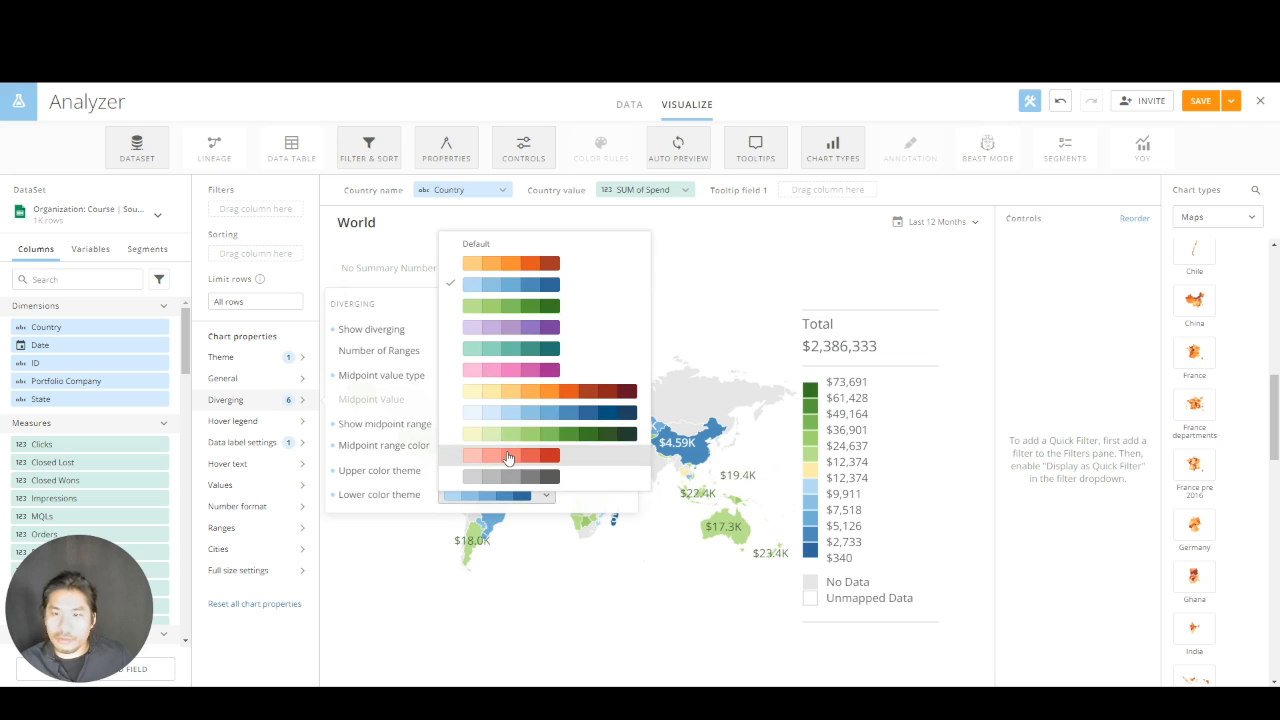
click(508, 457)
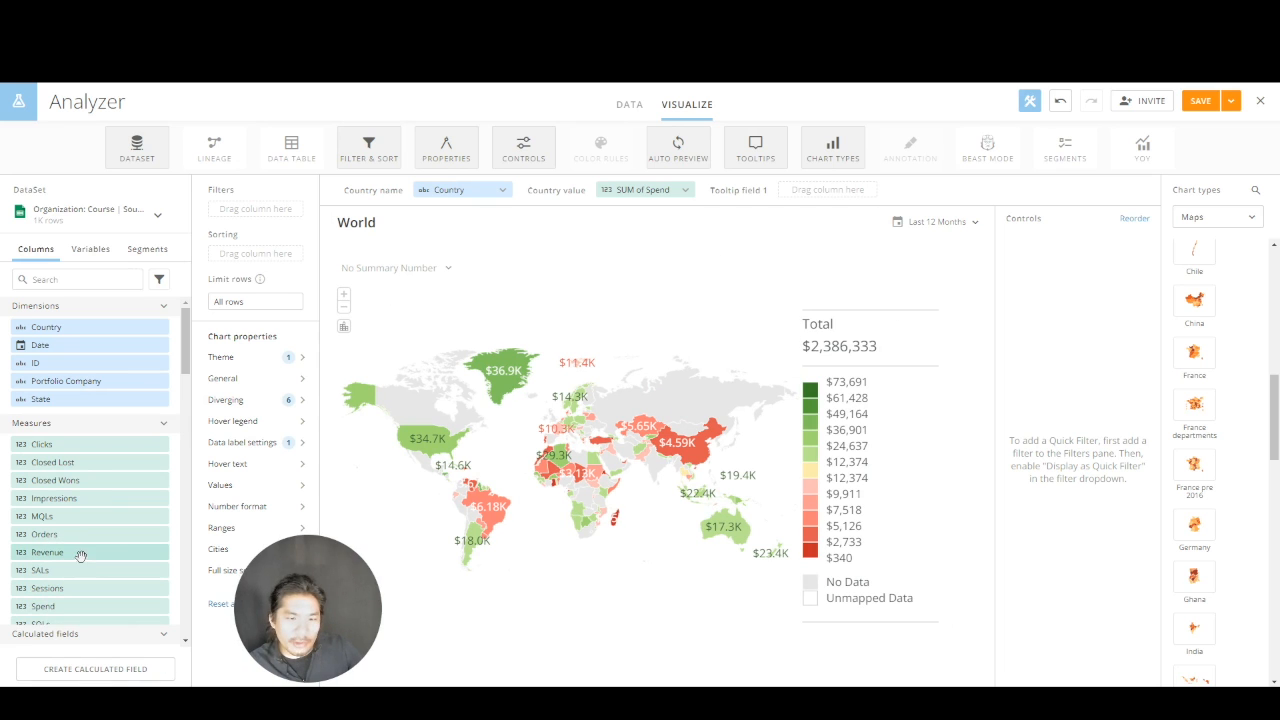
Replace the map's country value with Revenue and format it as Currency
drag(81, 555, 640, 190)
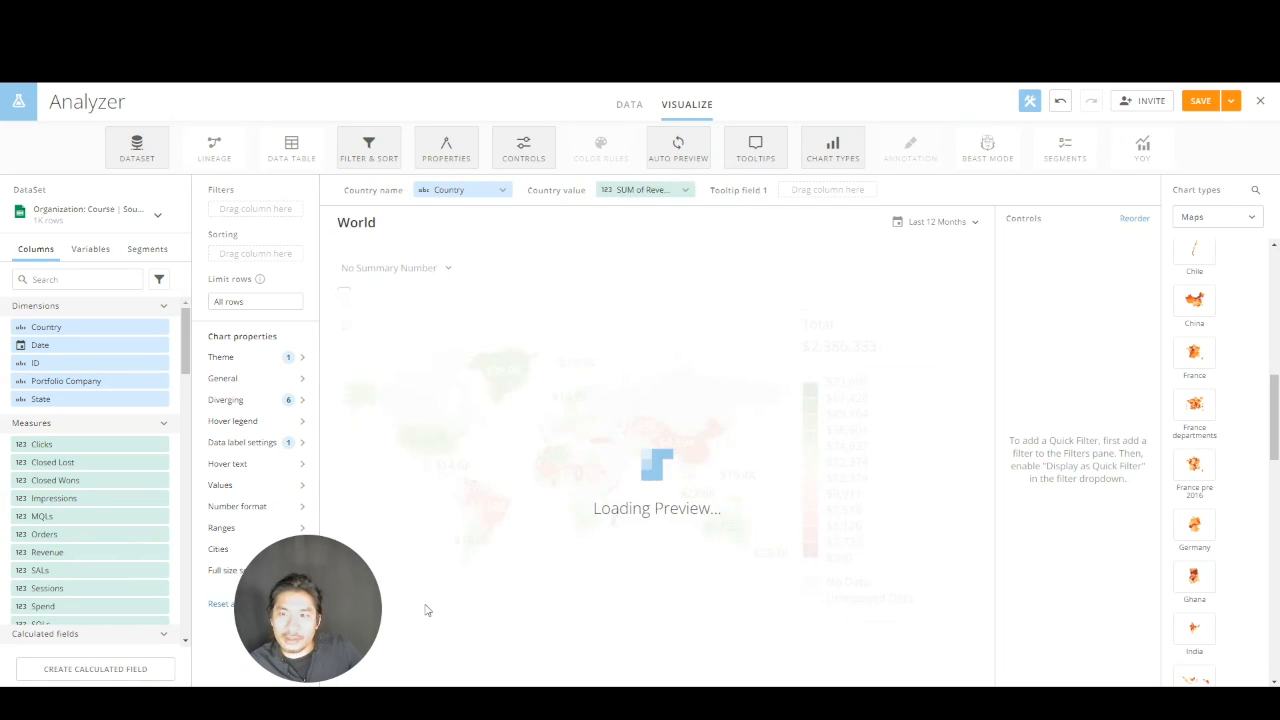
click(651, 190)
click(651, 306)
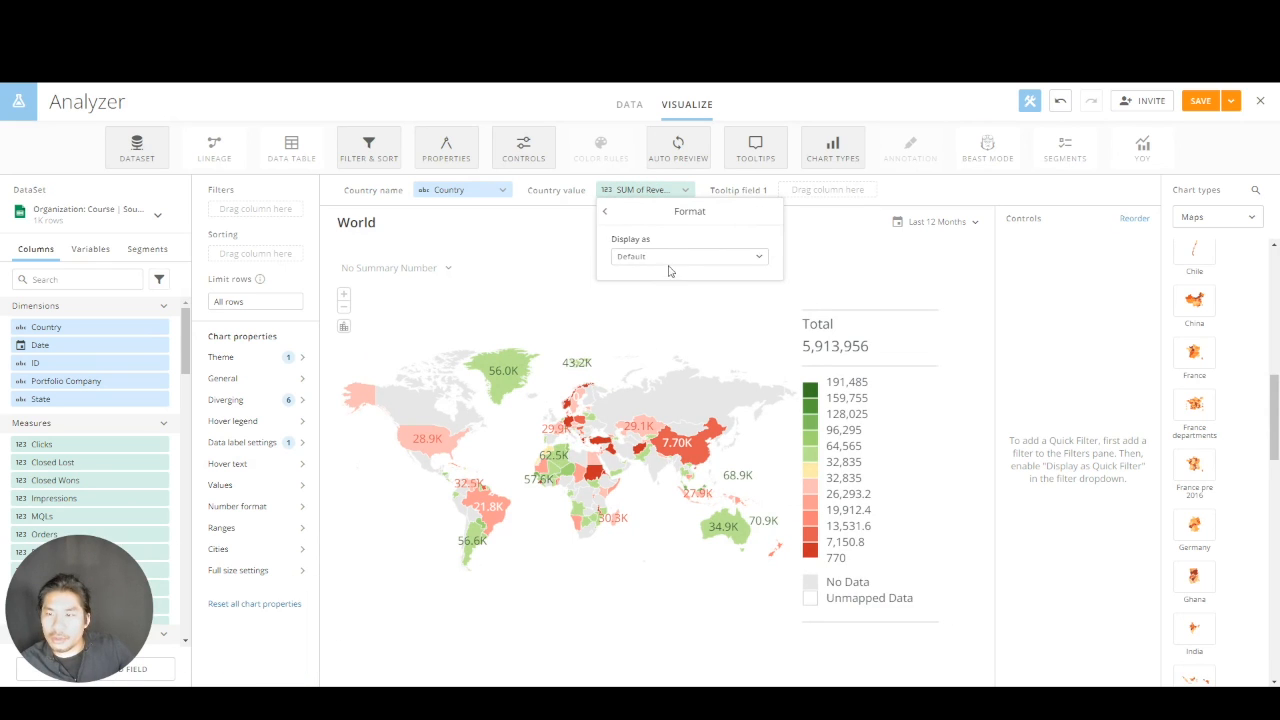
click(668, 257)
click(653, 334)
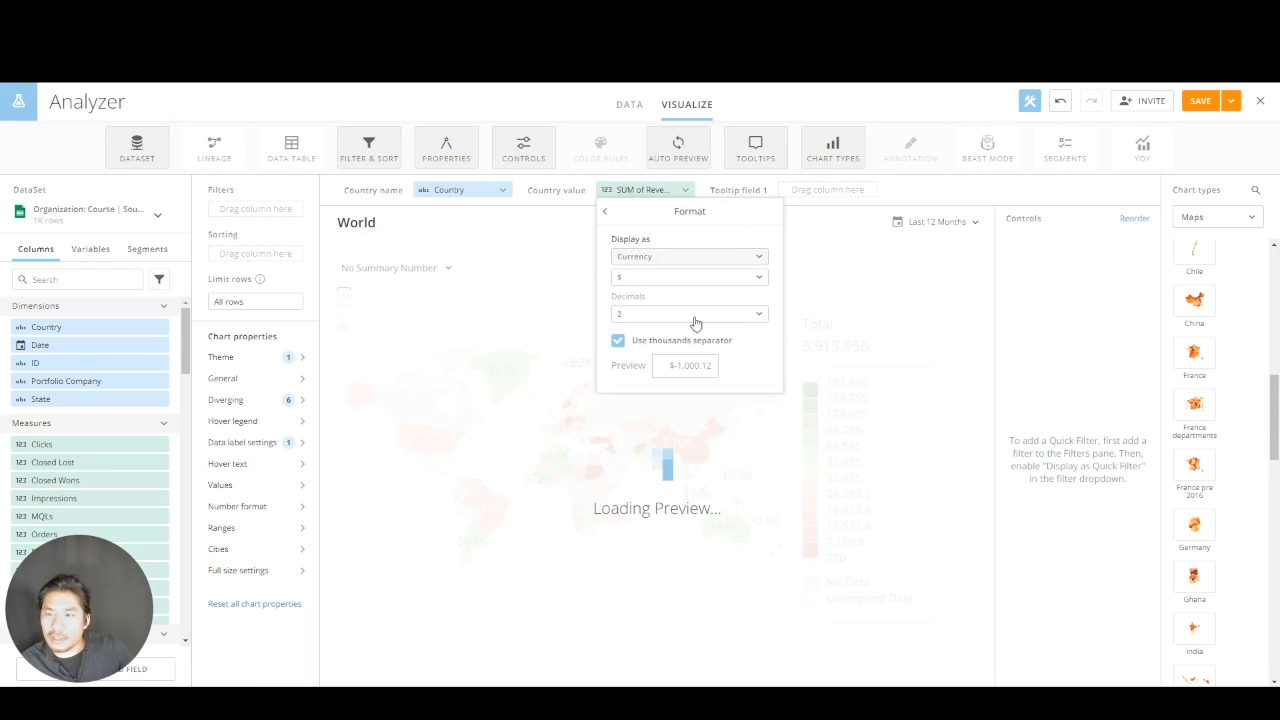
click(955, 284)
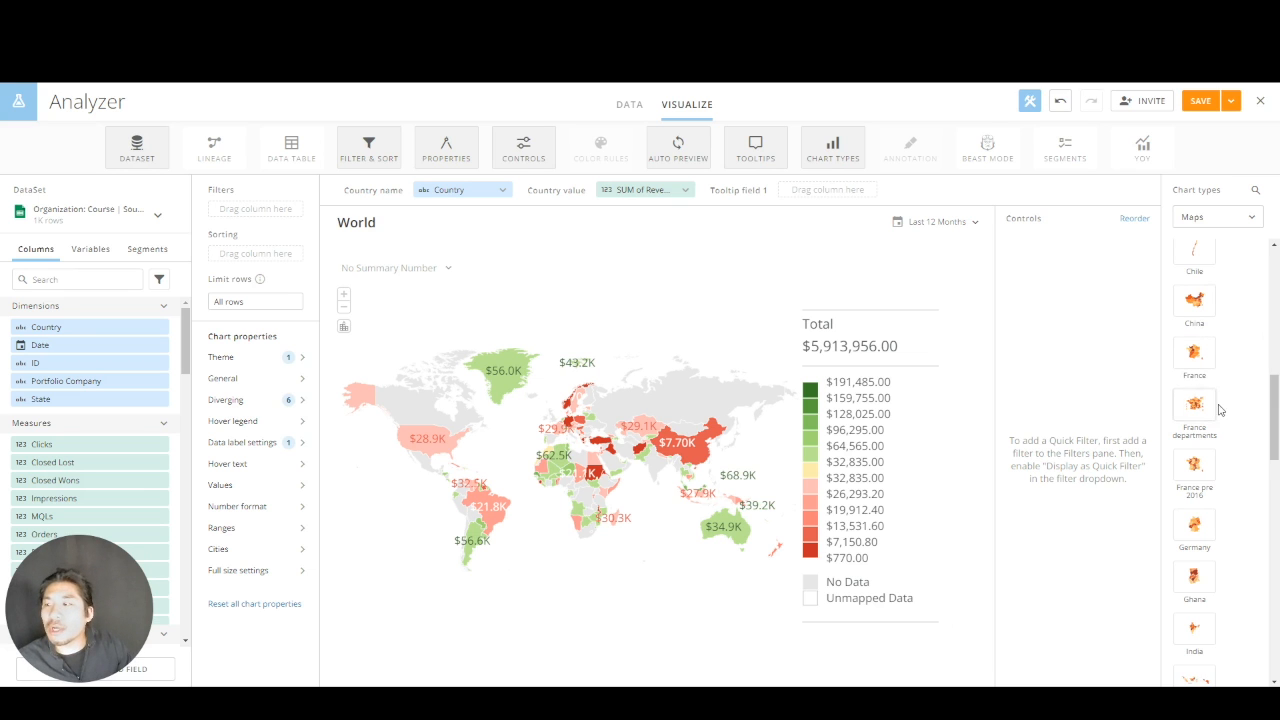
Examine the rest of the Maps chart types and the additional maps offered under Custom charts
scroll(1220, 394, down, 5)
scroll(1220, 425, down, 8)
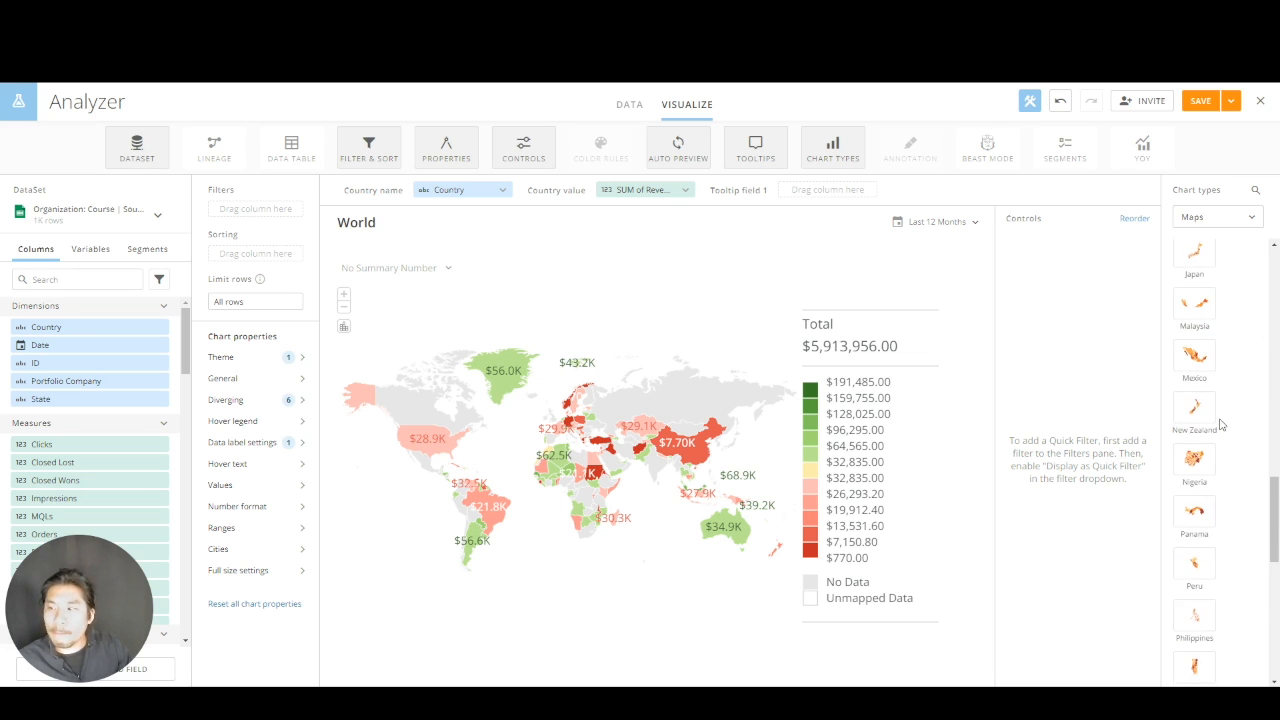
scroll(1220, 426, down, 1)
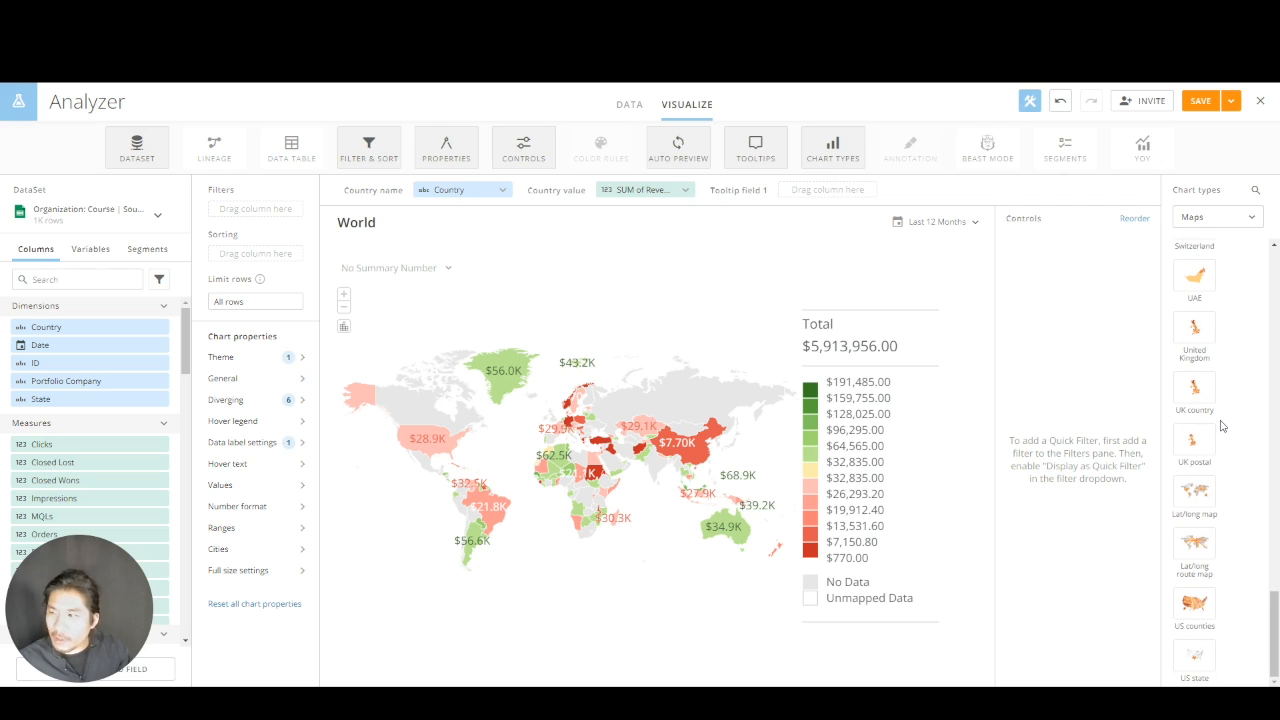
click(1223, 218)
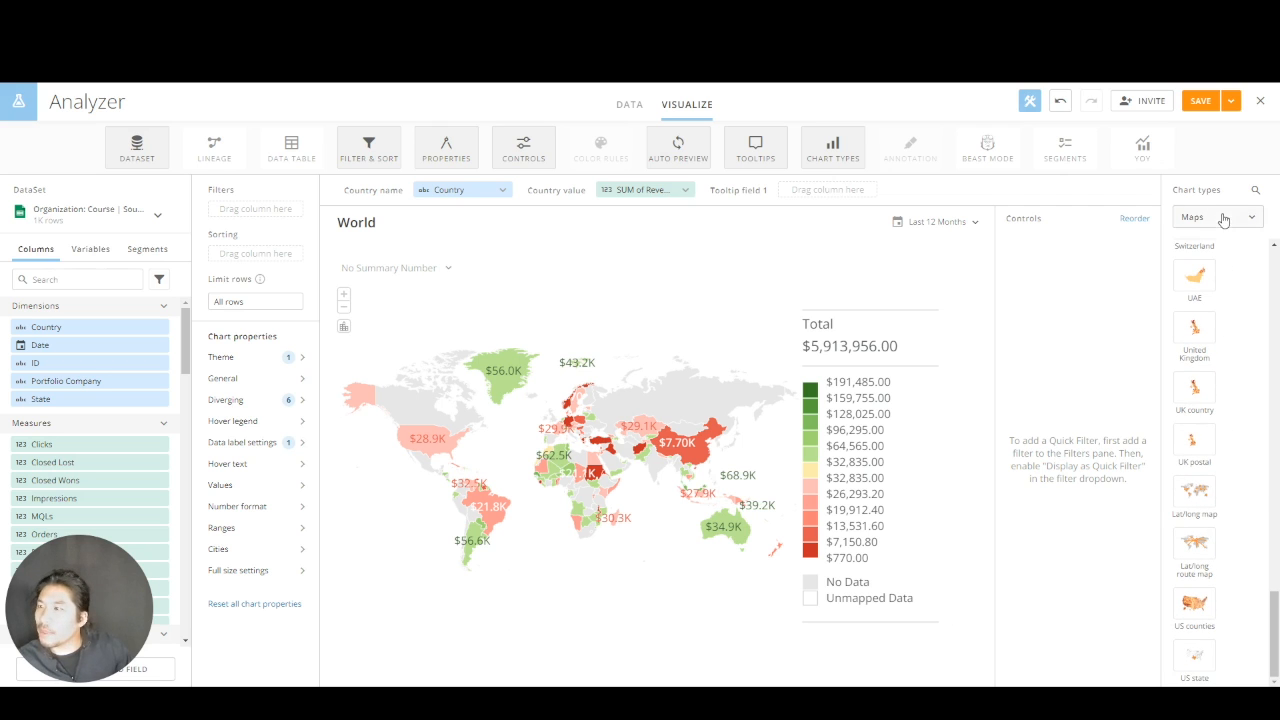
click(1205, 479)
scroll(1230, 357, down, 1)
scroll(1228, 380, down, 2)
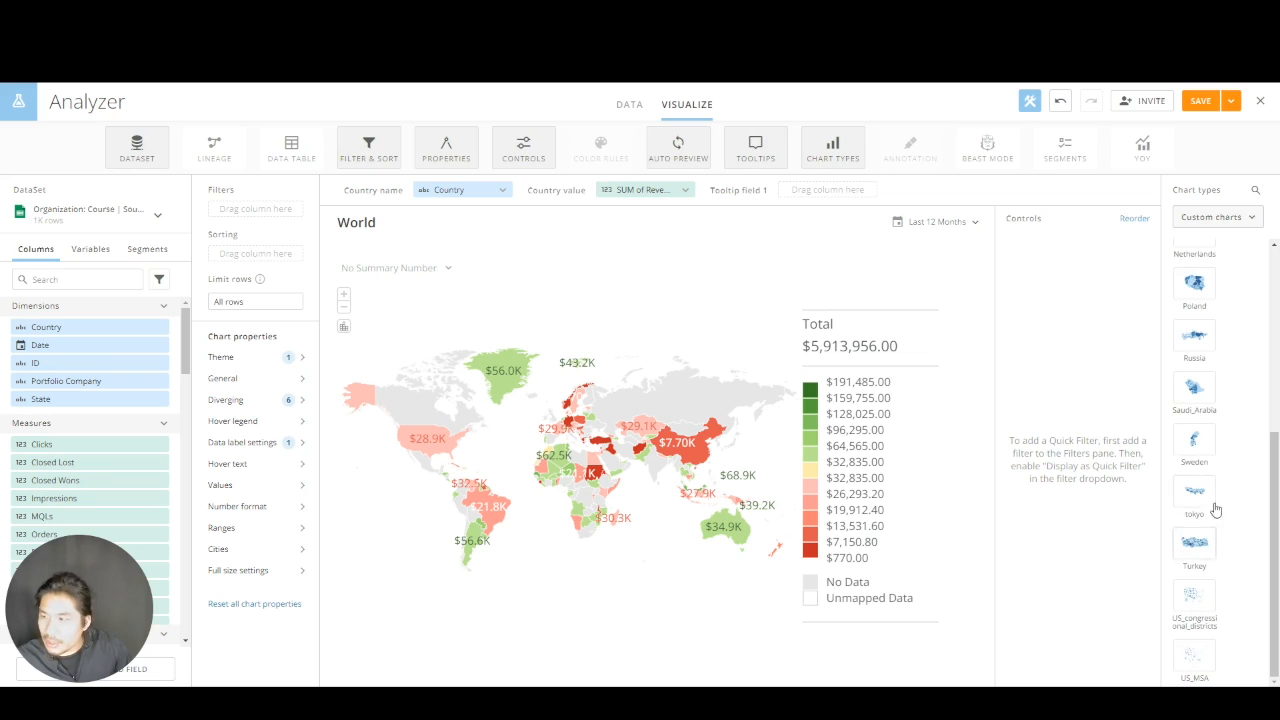
scroll(1216, 500, up, 5)
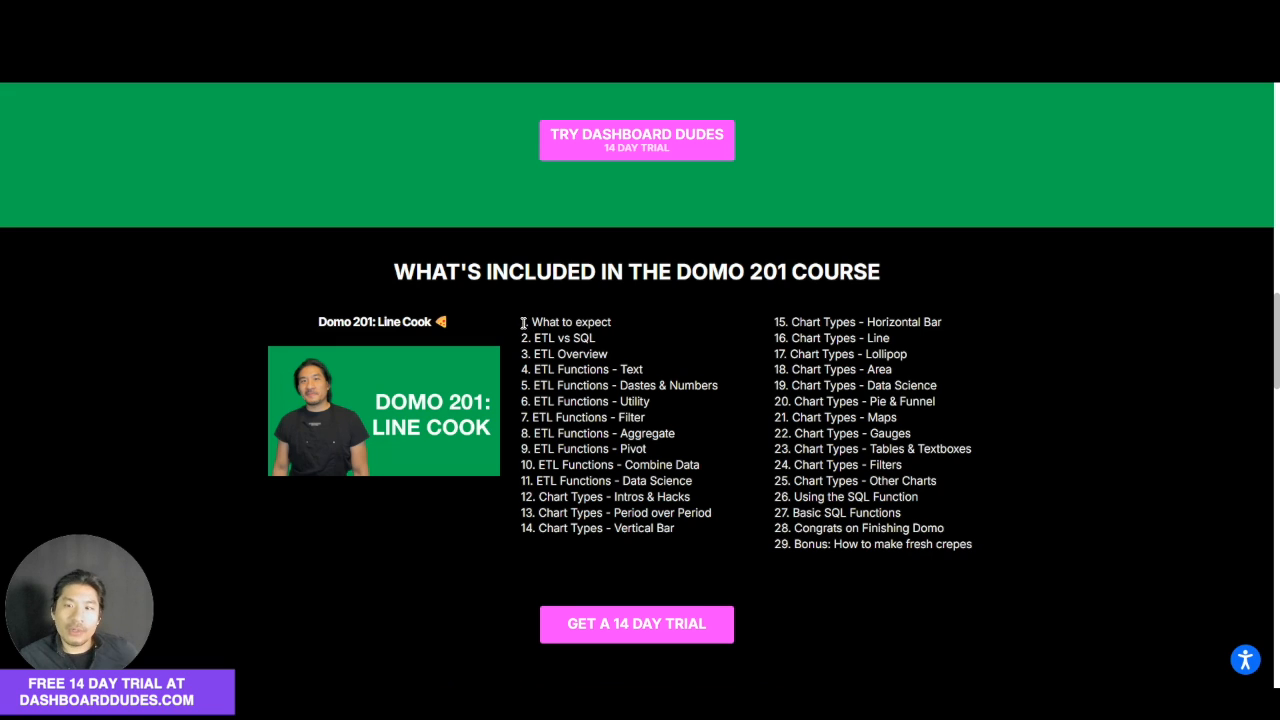
Switch to the Dashboard Dudes website and review the Domo 201 lesson list and the descriptions of the offered Domo courses
drag(528, 322, 641, 523)
click(651, 478)
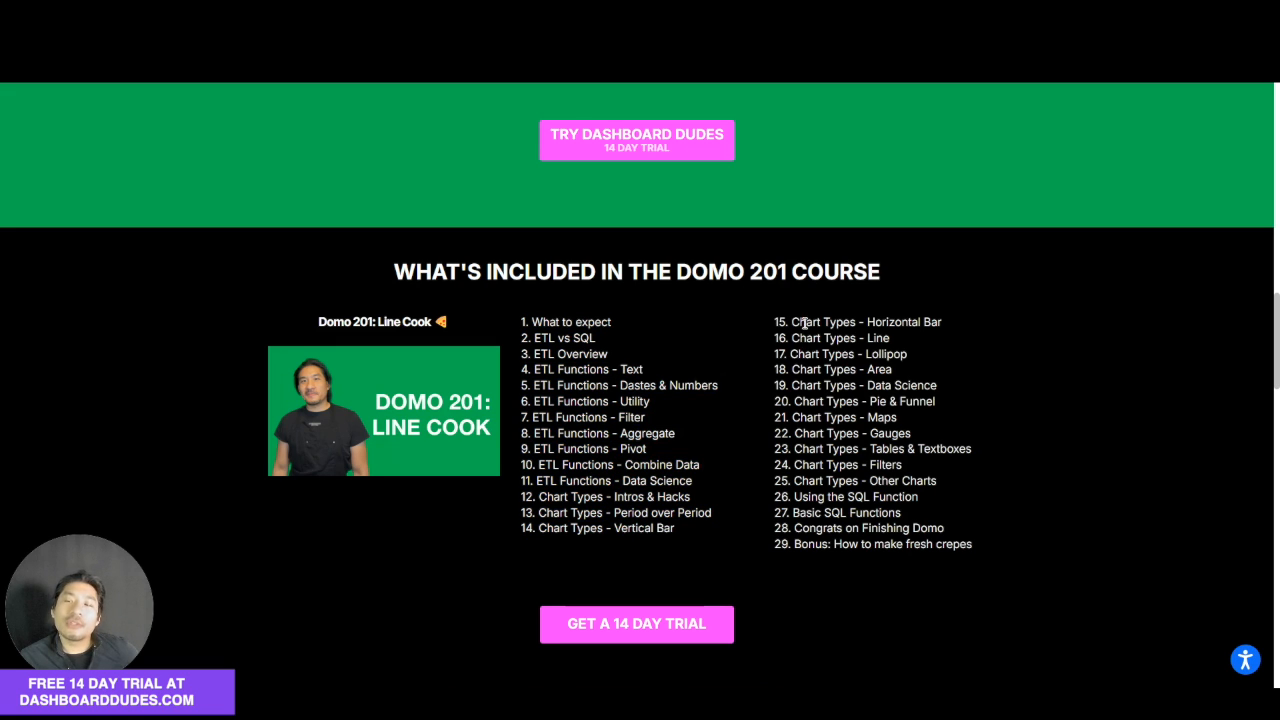
drag(807, 321, 828, 455)
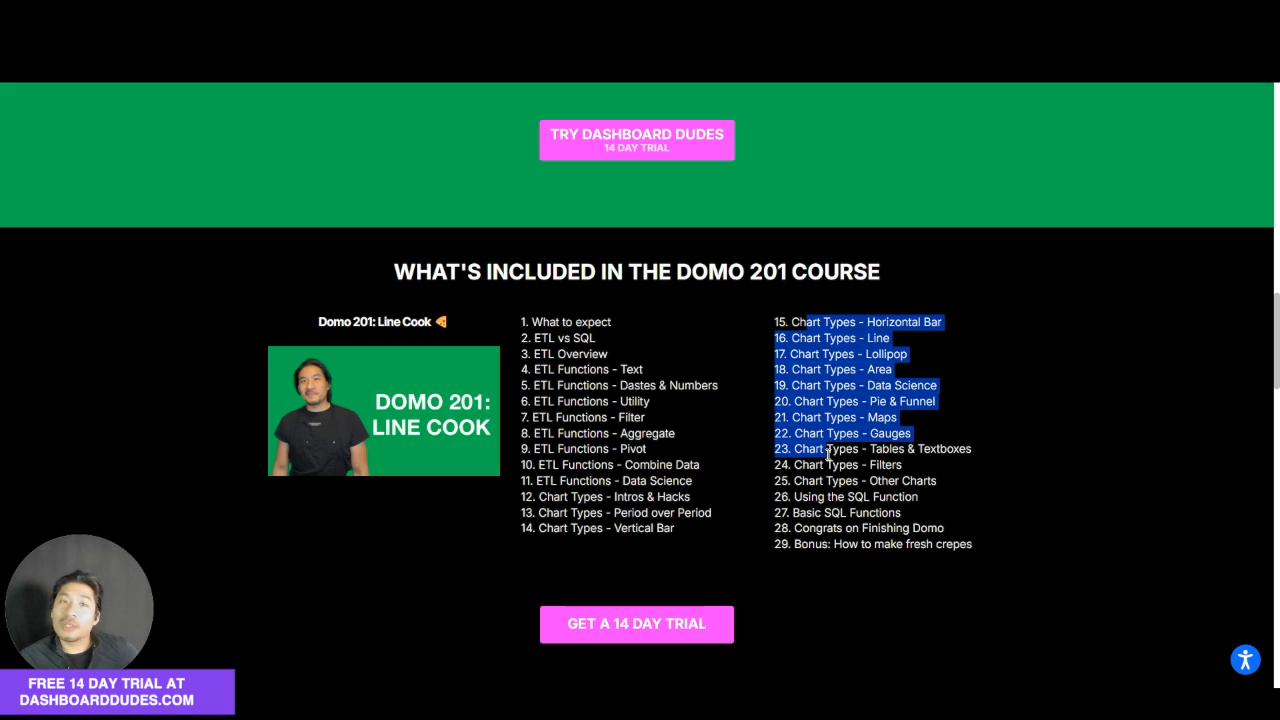
click(670, 412)
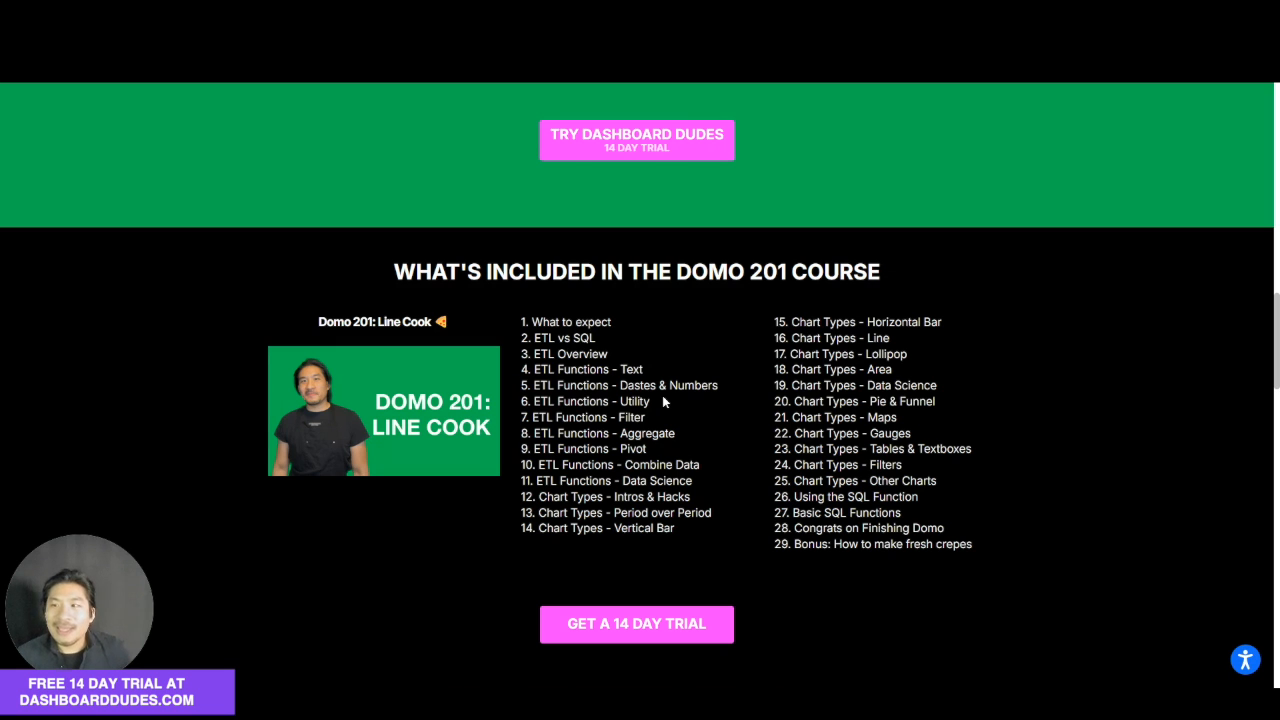
scroll(662, 397, up, 10)
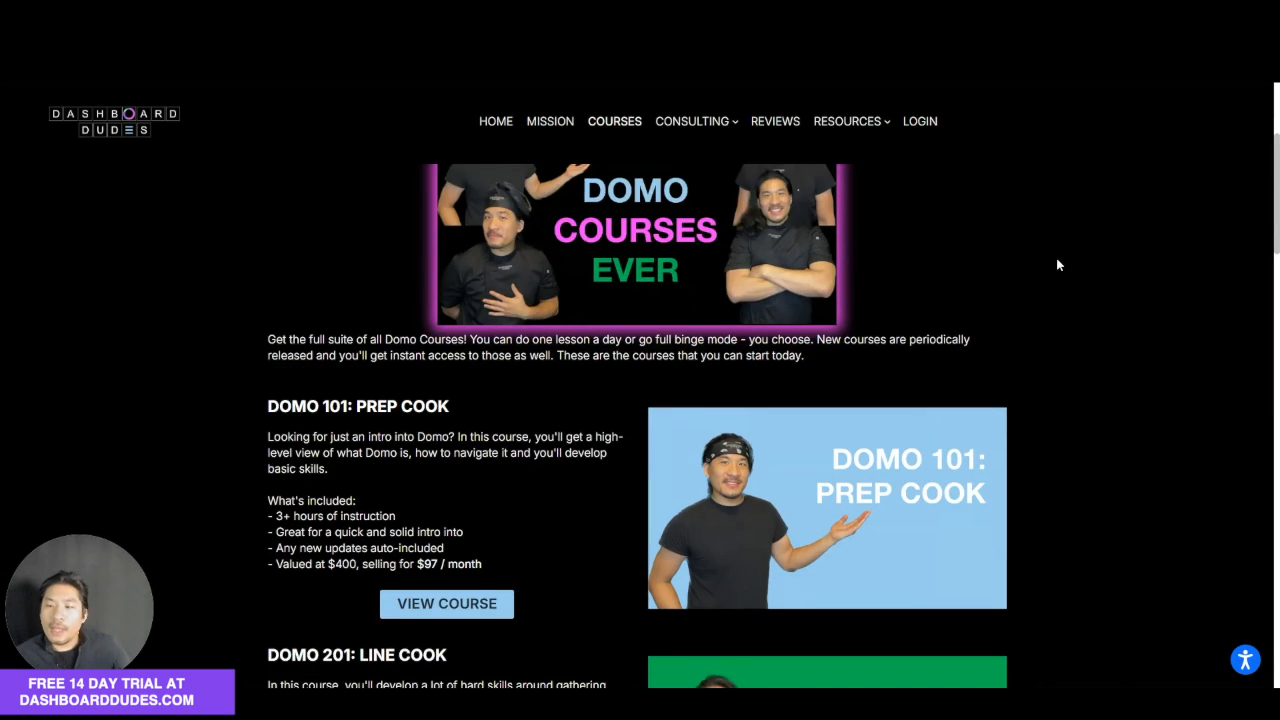
scroll(1055, 259, down, 1)
scroll(1055, 259, down, 3)
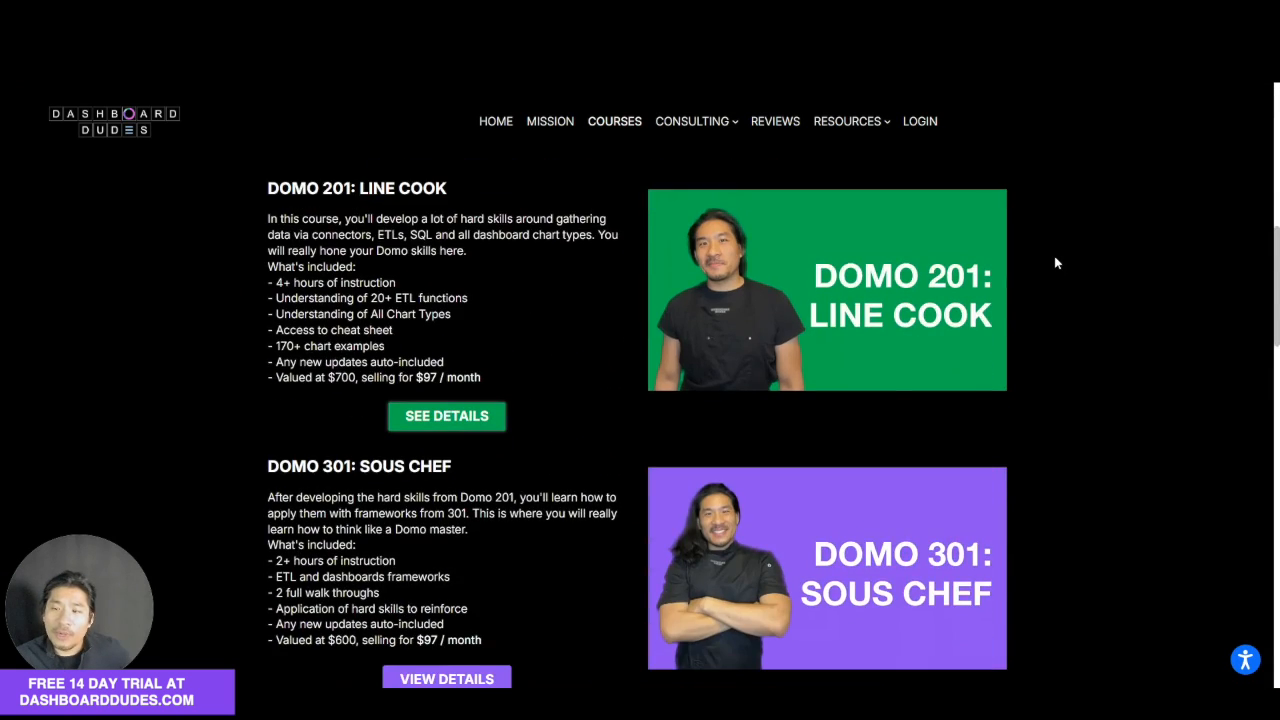
scroll(1056, 262, down, 3)
scroll(1055, 262, down, 3)
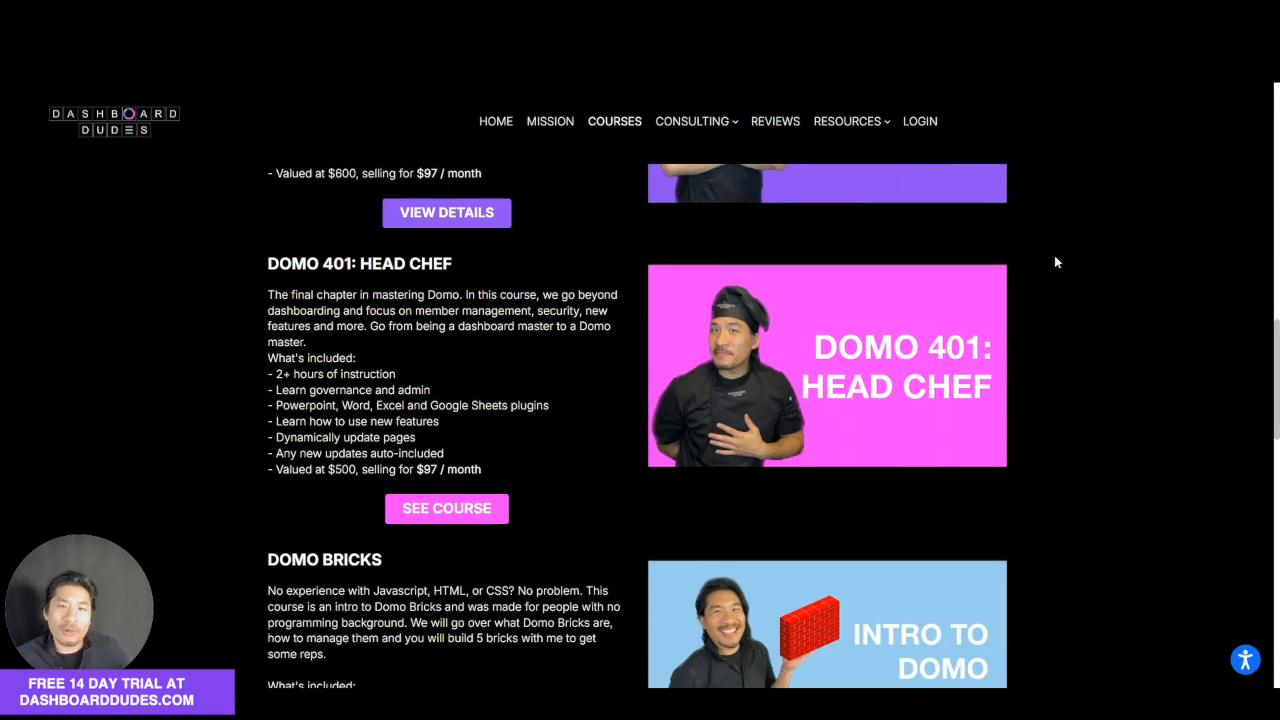